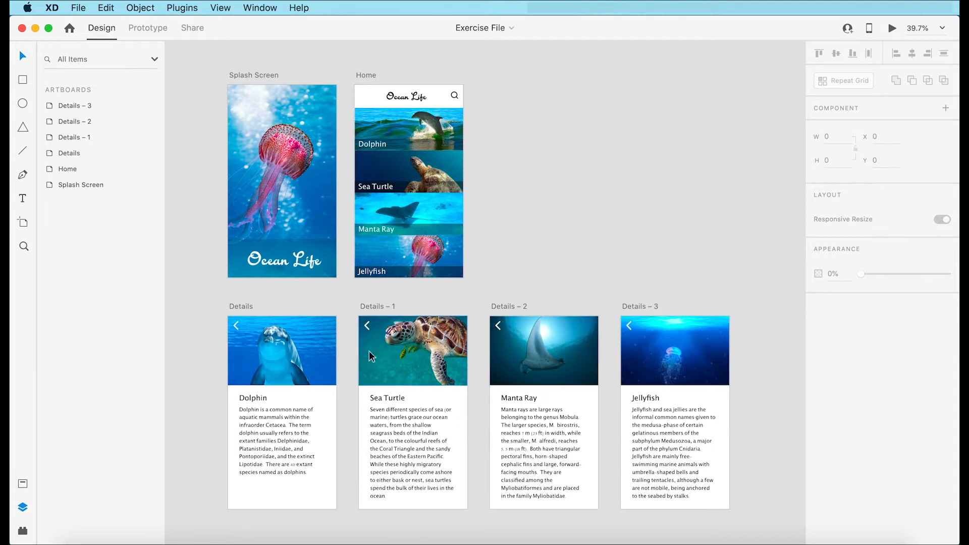
Step: Switch to Prototype mode and connect the Splash Screen artboard to the Home artboard
{"action": "left_click", "coordinate": [202, 180]}
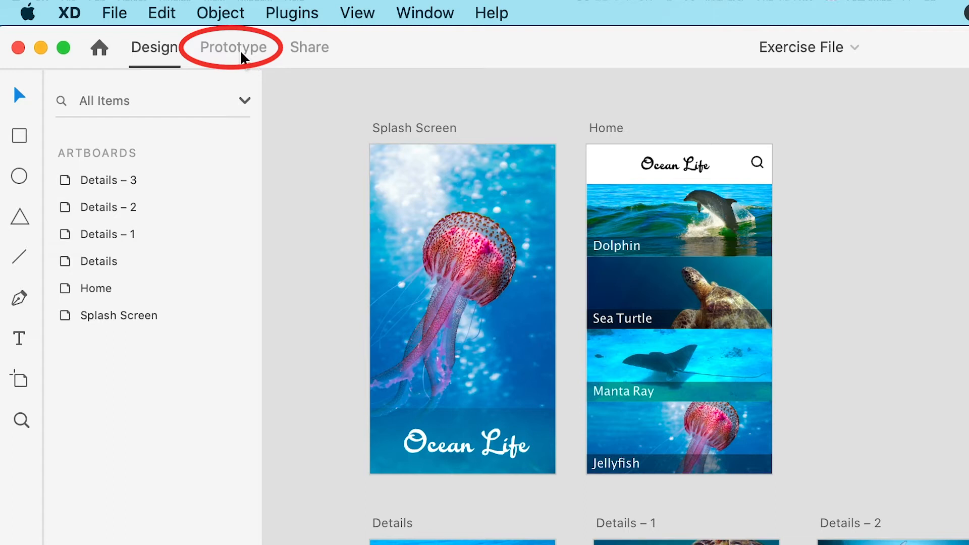
{"action": "left_click", "coordinate": [242, 58]}
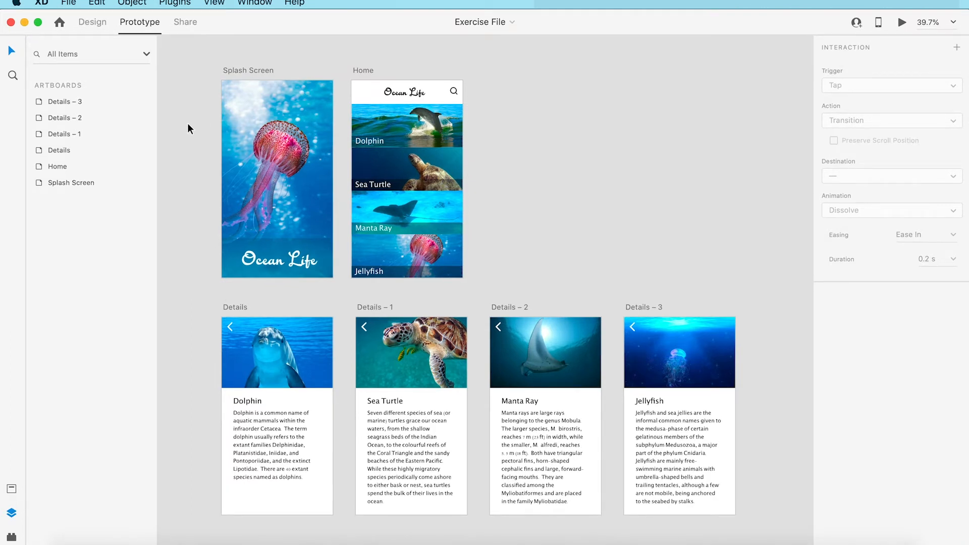
{"action": "left_click", "coordinate": [249, 69]}
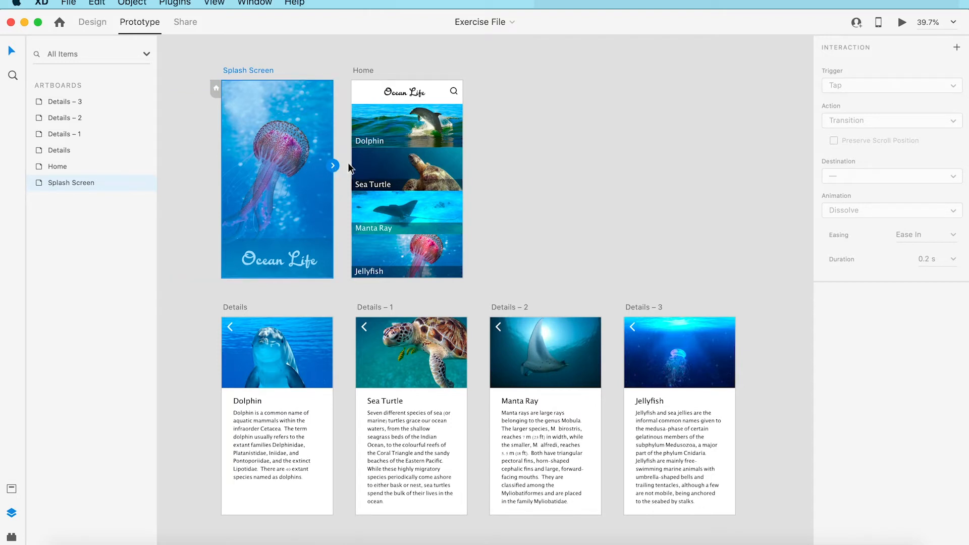
{"action": "scroll", "coordinate": [348, 164], "scroll_direction": "up", "scroll_amount": 5}
{"action": "scroll", "coordinate": [348, 164], "scroll_direction": "up", "scroll_amount": 4}
{"action": "scroll", "coordinate": [349, 164], "scroll_direction": "left", "scroll_amount": 5}
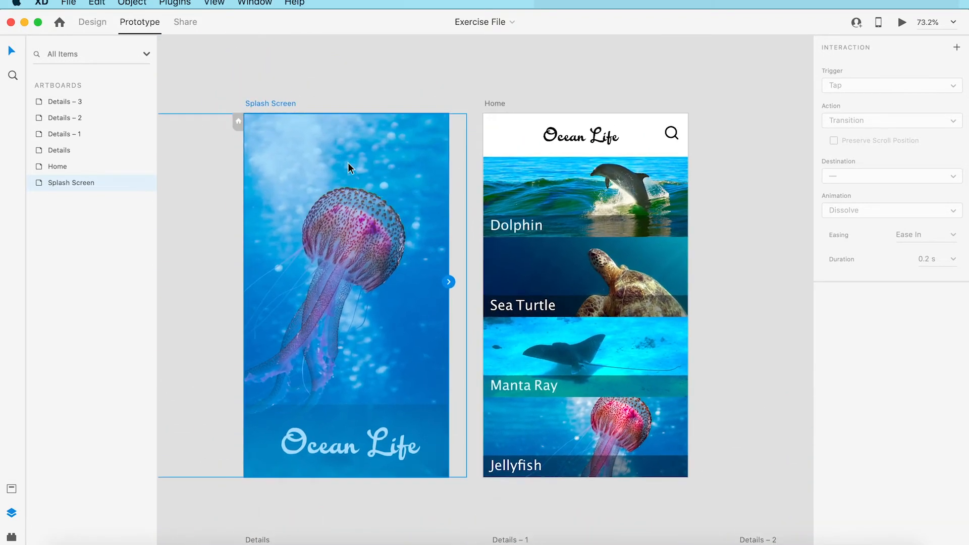
{"action": "scroll", "coordinate": [348, 166], "scroll_direction": "down", "scroll_amount": 2}
{"action": "scroll", "coordinate": [348, 167], "scroll_direction": "right", "scroll_amount": 1}
{"action": "left_click_drag", "start_coordinate": [442, 272], "coordinate": [511, 129]}
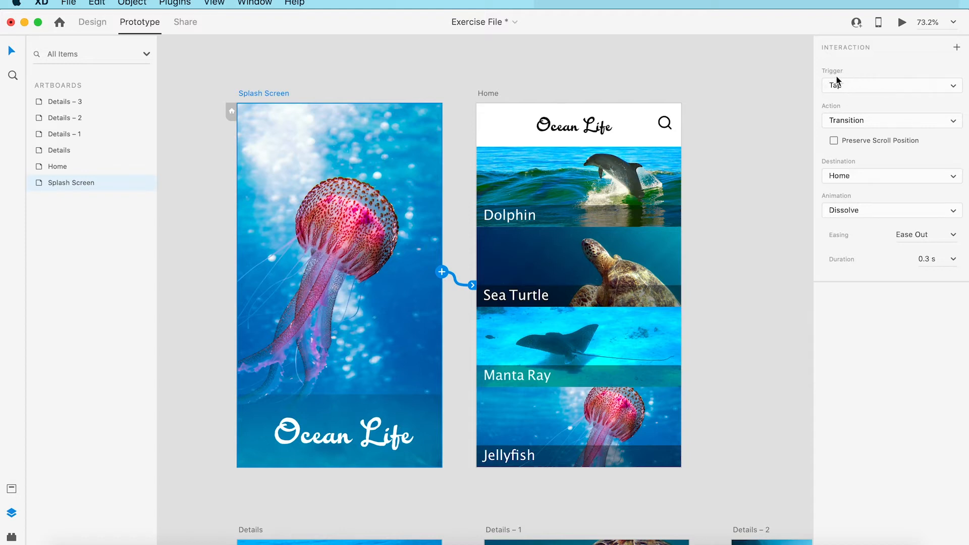
Step: Set the Splash Screen interaction's trigger to Time with a 1 s delay, using Transition as the action
{"action": "left_click", "coordinate": [881, 86]}
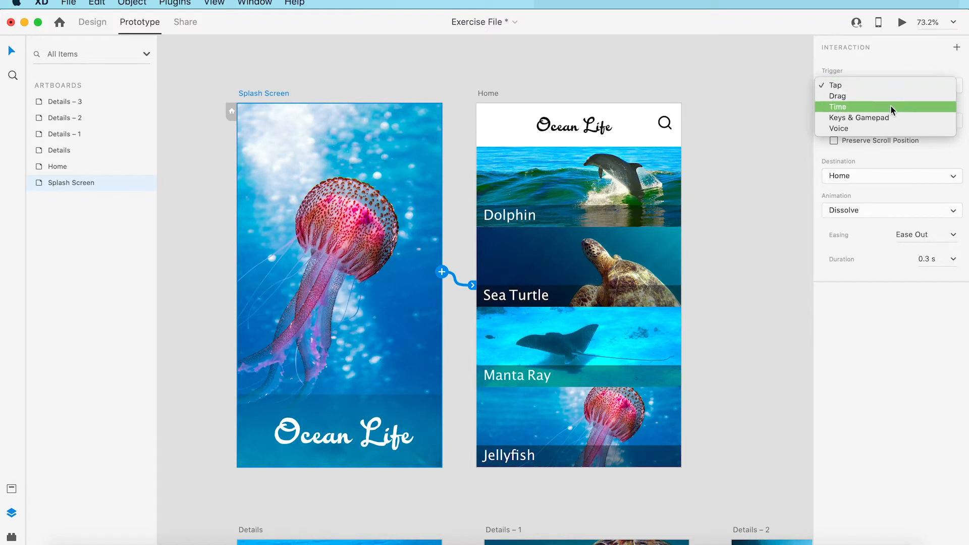
{"action": "left_click", "coordinate": [891, 106]}
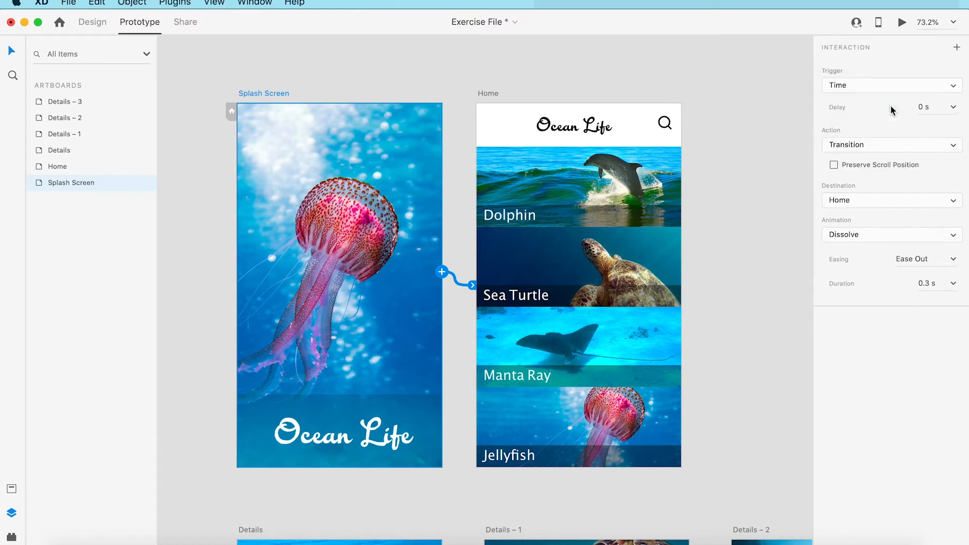
{"action": "left_click", "coordinate": [919, 107]}
{"action": "type", "text": "1"}
{"action": "left_click", "coordinate": [895, 146]}
{"action": "left_click", "coordinate": [896, 147]}
{"action": "left_click", "coordinate": [895, 147]}
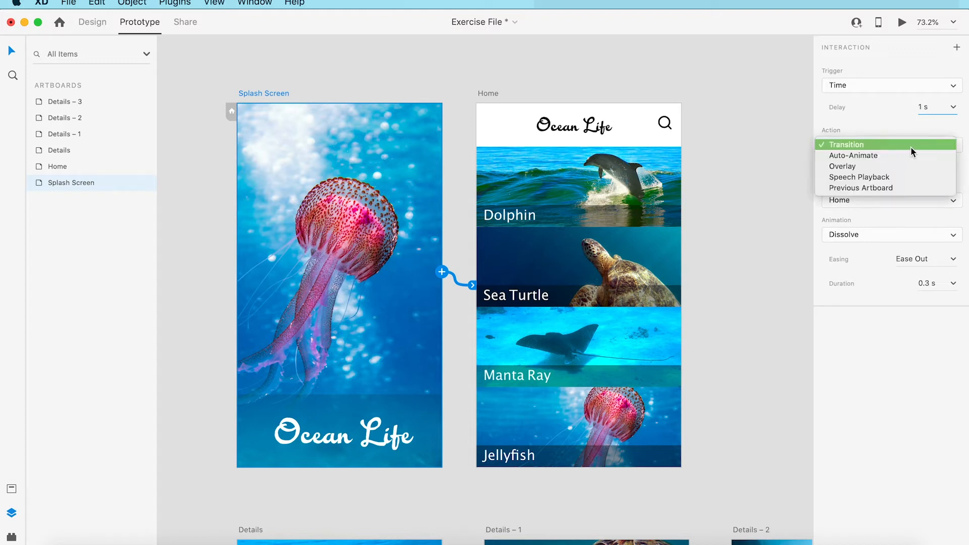
{"action": "left_click", "coordinate": [913, 147]}
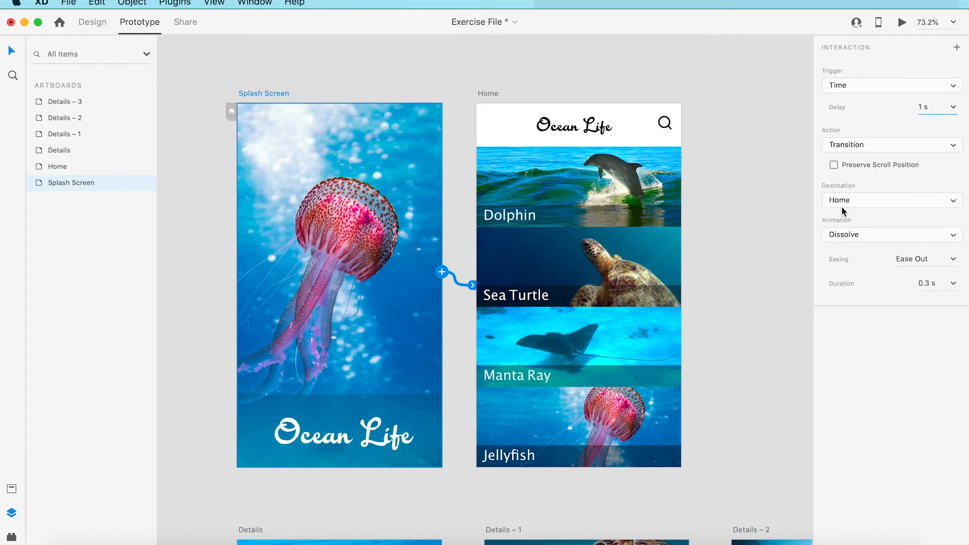
Step: Set the Splash Screen transition's animation to Push Left with Ease Out easing and a 0.4 s duration
{"action": "left_click", "coordinate": [907, 241]}
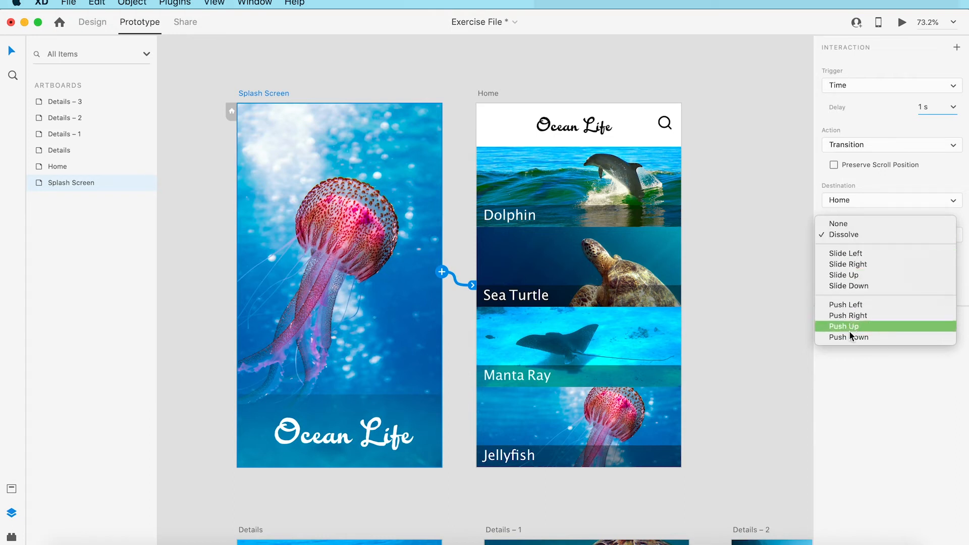
{"action": "left_click", "coordinate": [853, 305]}
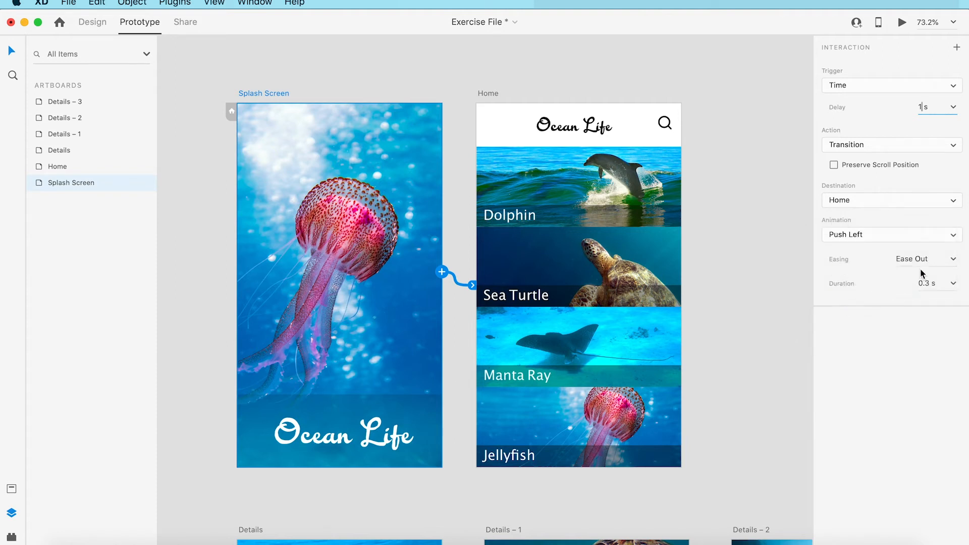
{"action": "left_click", "coordinate": [934, 262]}
{"action": "left_click", "coordinate": [954, 259]}
{"action": "left_click", "coordinate": [928, 288]}
{"action": "left_click", "coordinate": [928, 283]}
{"action": "left_click", "coordinate": [930, 283]}
{"action": "key", "text": "BackSpace"}
{"action": "type", "text": "4"}
{"action": "key", "text": "Return"}
{"action": "left_click", "coordinate": [316, 81]}
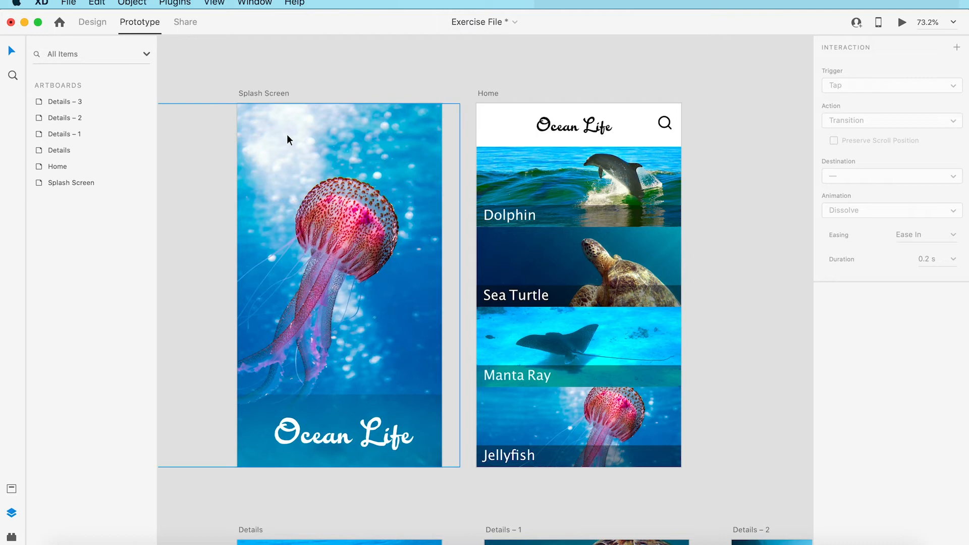
Step: Make the Splash Screen the prototype's home artboard and preview its timed transition, closing the preview at the end
{"action": "left_click", "coordinate": [261, 92]}
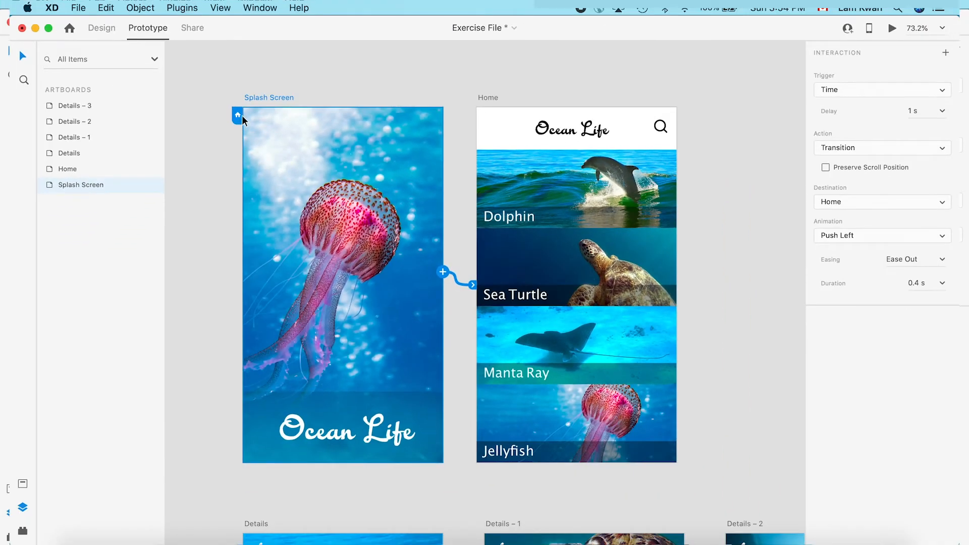
{"action": "left_click", "coordinate": [903, 23]}
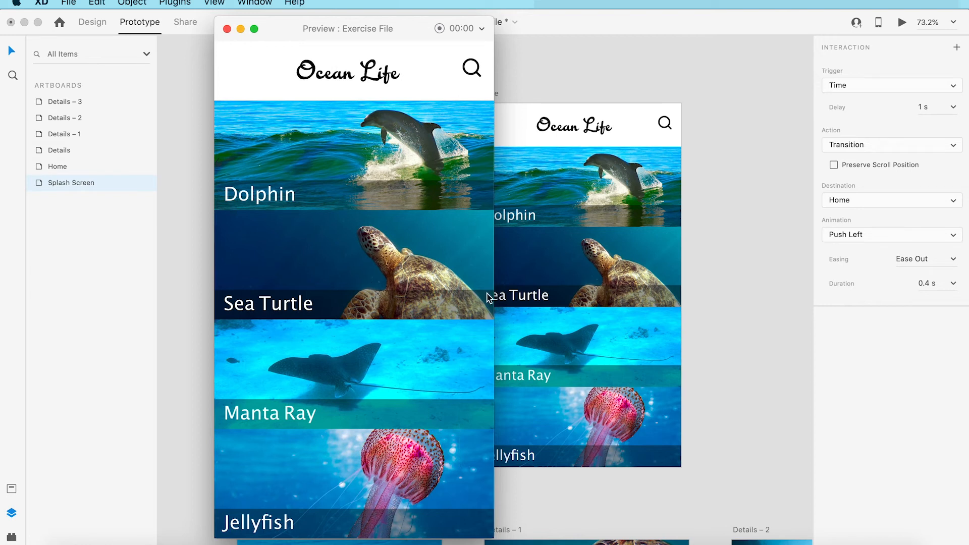
{"action": "left_click", "coordinate": [227, 30]}
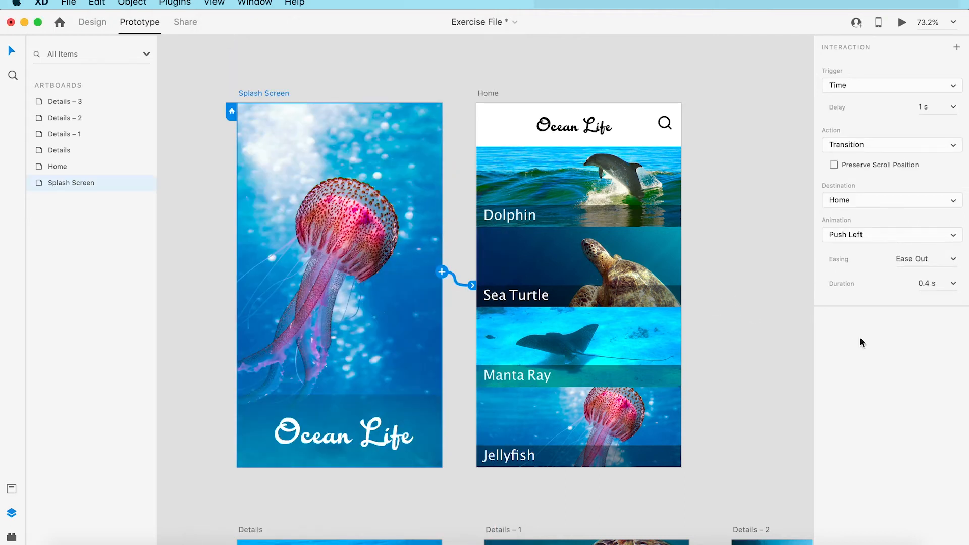
Step: Link the dolphin image on the Home artboard to the Details artboard with a Tap trigger
{"action": "left_click", "coordinate": [726, 298]}
{"action": "scroll", "coordinate": [725, 305], "scroll_direction": "down", "scroll_amount": 5}
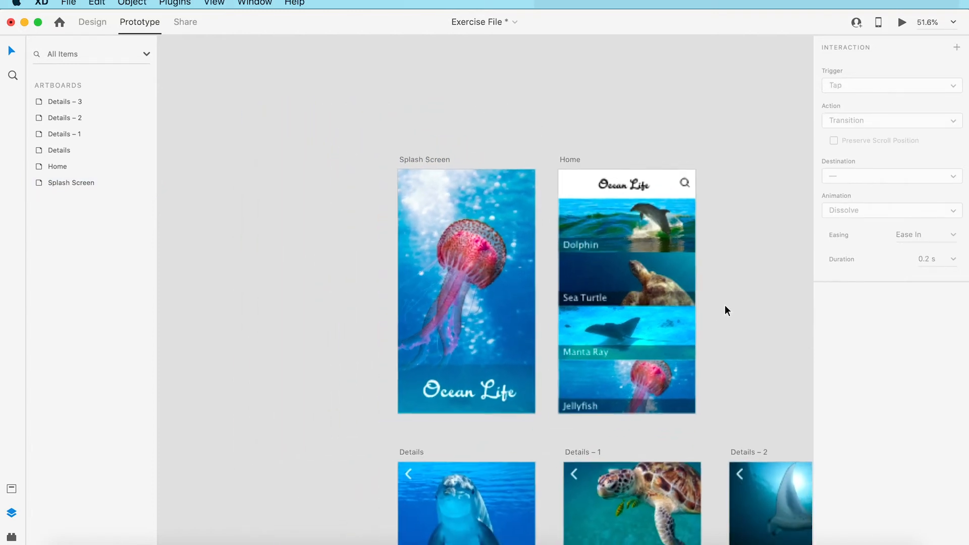
{"action": "scroll", "coordinate": [725, 305], "scroll_direction": "down", "scroll_amount": 5}
{"action": "scroll", "coordinate": [725, 305], "scroll_direction": "right", "scroll_amount": 5}
{"action": "scroll", "coordinate": [725, 305], "scroll_direction": "down", "scroll_amount": 2}
{"action": "scroll", "coordinate": [725, 308], "scroll_direction": "down", "scroll_amount": 2}
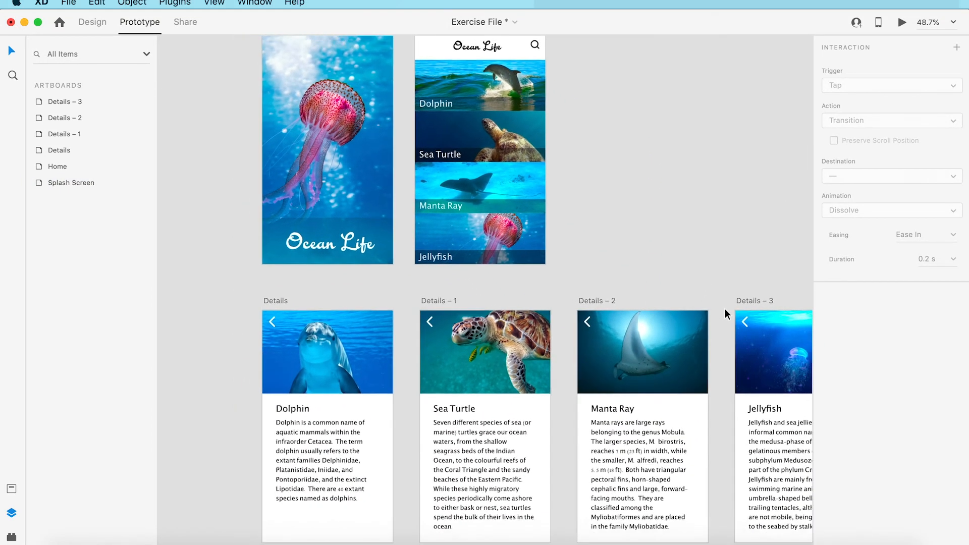
{"action": "scroll", "coordinate": [725, 308], "scroll_direction": "up", "scroll_amount": 1}
{"action": "scroll", "coordinate": [725, 308], "scroll_direction": "down", "scroll_amount": 1}
{"action": "scroll", "coordinate": [725, 308], "scroll_direction": "right", "scroll_amount": 2}
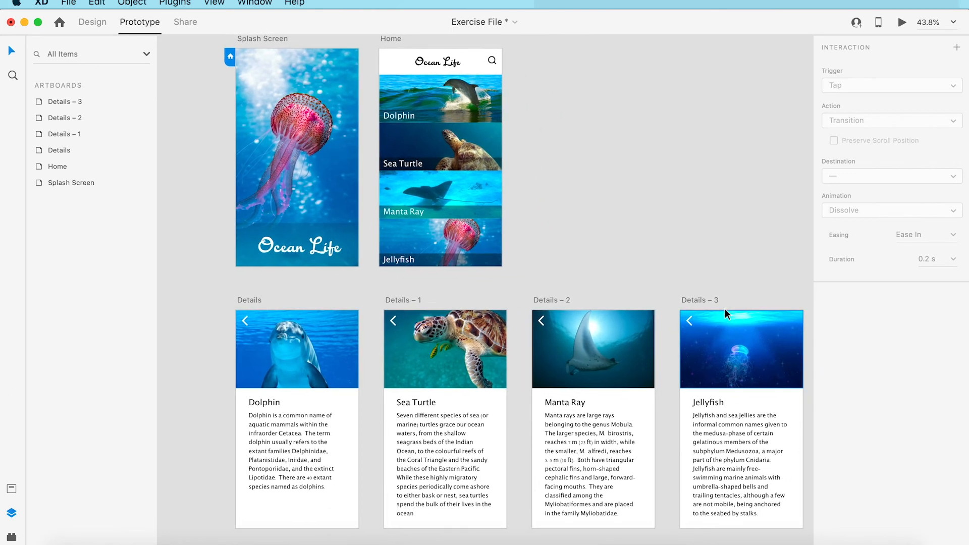
{"action": "left_click", "coordinate": [454, 100]}
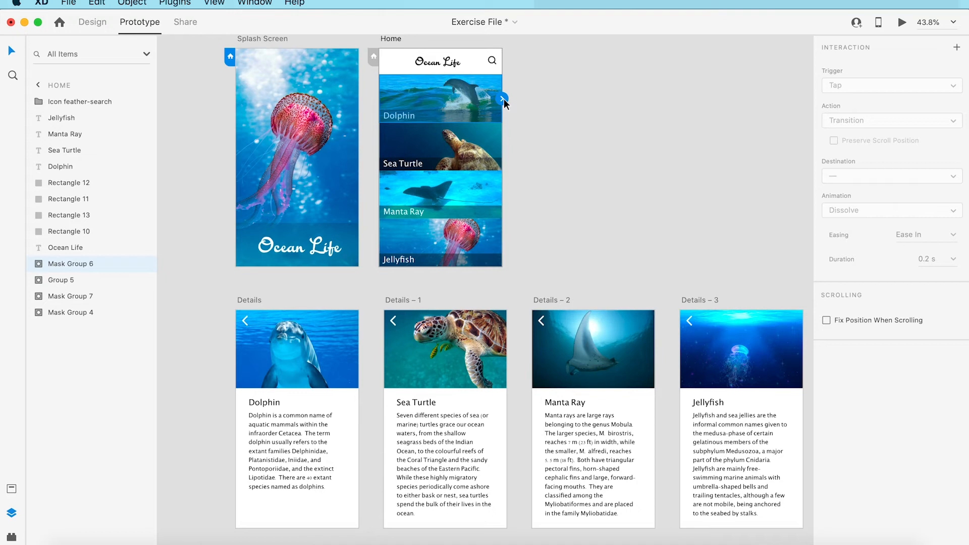
{"action": "left_click_drag", "start_coordinate": [504, 99], "coordinate": [270, 328]}
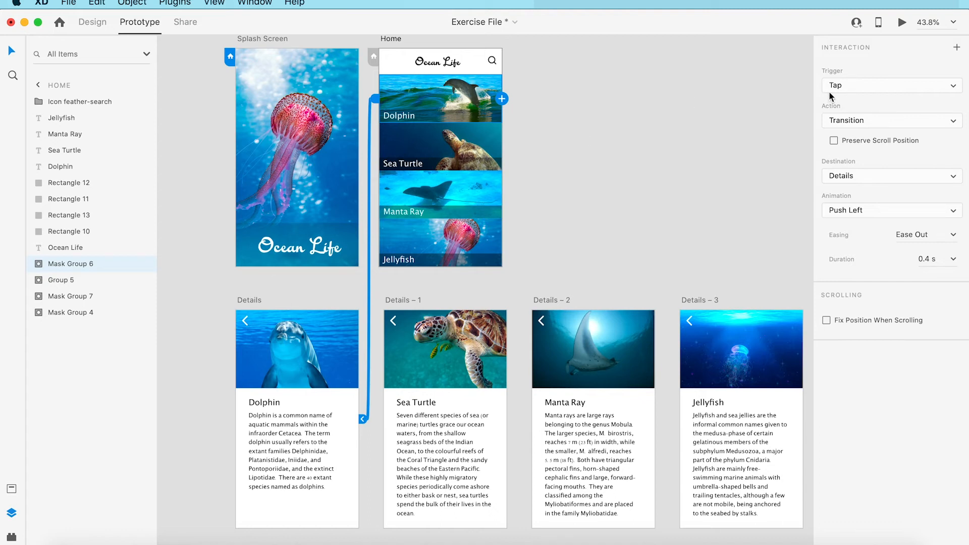
{"action": "left_click", "coordinate": [879, 90]}
{"action": "left_click", "coordinate": [862, 86]}
{"action": "left_click", "coordinate": [638, 105]}
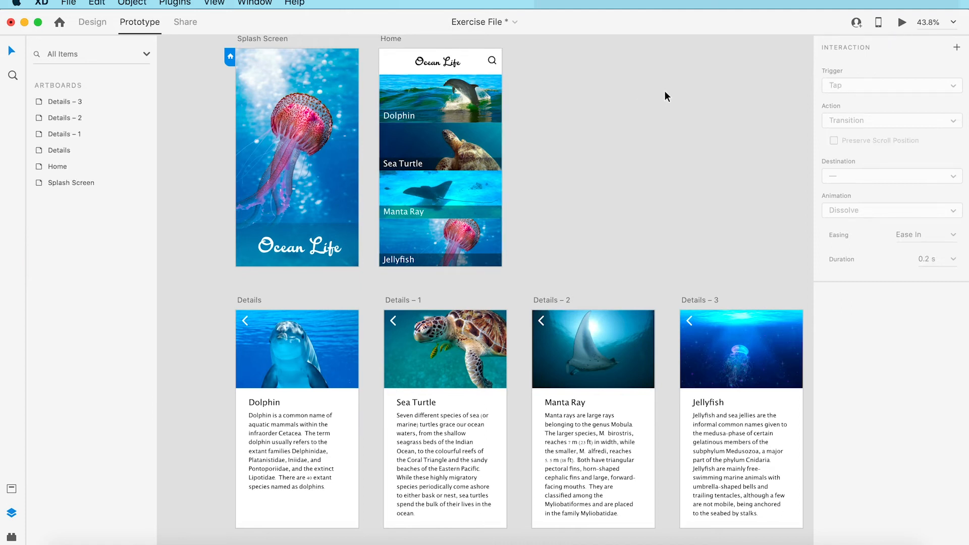
Step: Preview the prototype and test the dolphin image's link from Home, closing the preview at the end
{"action": "left_click", "coordinate": [903, 24]}
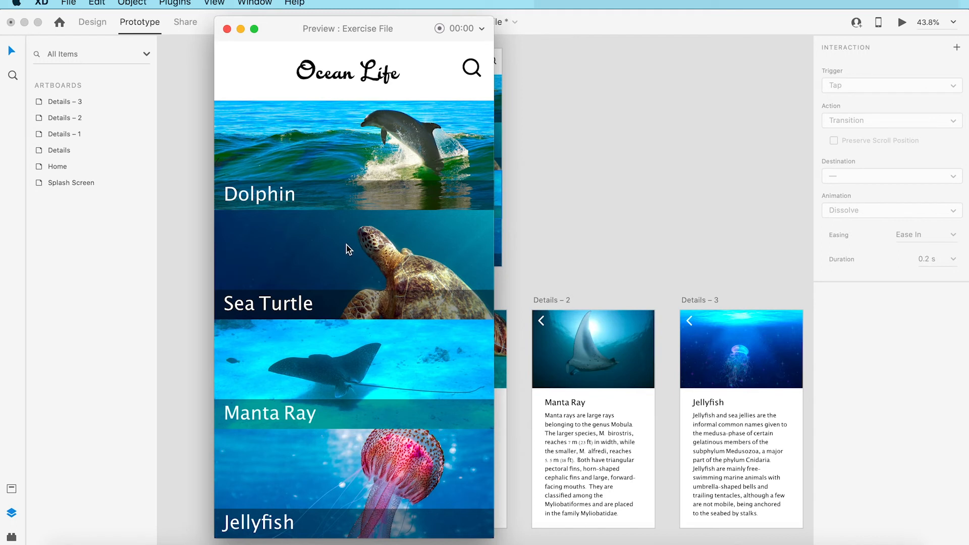
{"action": "left_click", "coordinate": [362, 162]}
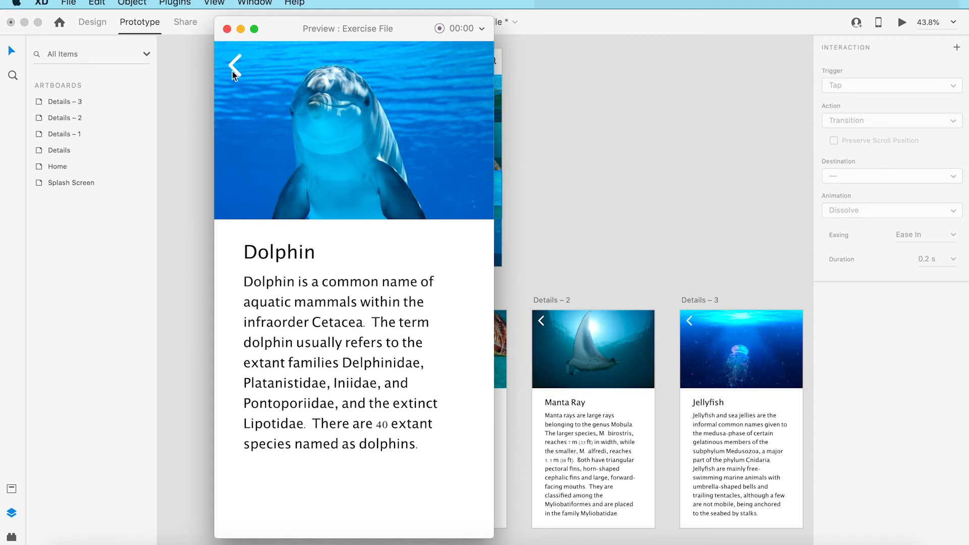
{"action": "left_click", "coordinate": [228, 29]}
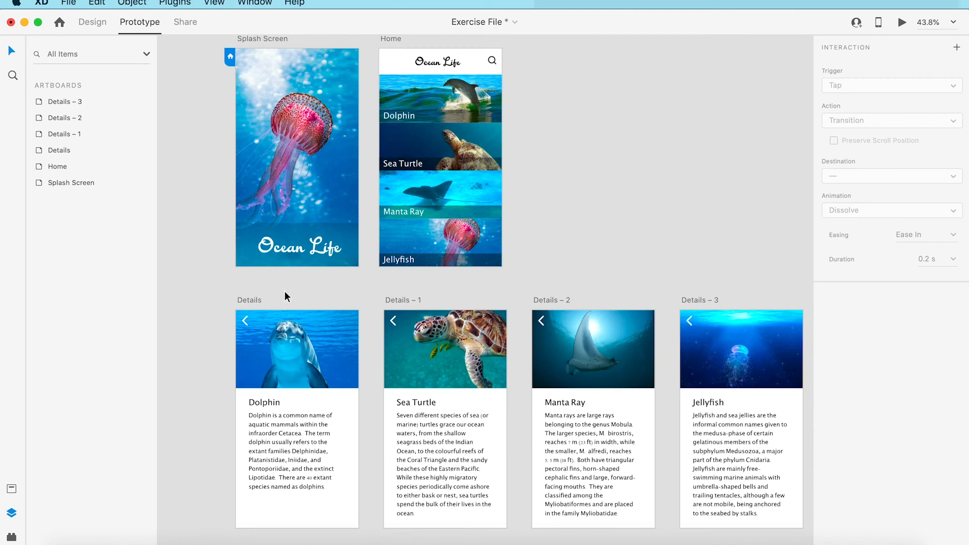
Step: Link the back arrow on the dolphin Details artboard to the Home artboard
{"action": "left_click", "coordinate": [244, 320]}
{"action": "left_click_drag", "start_coordinate": [247, 320], "coordinate": [397, 81]}
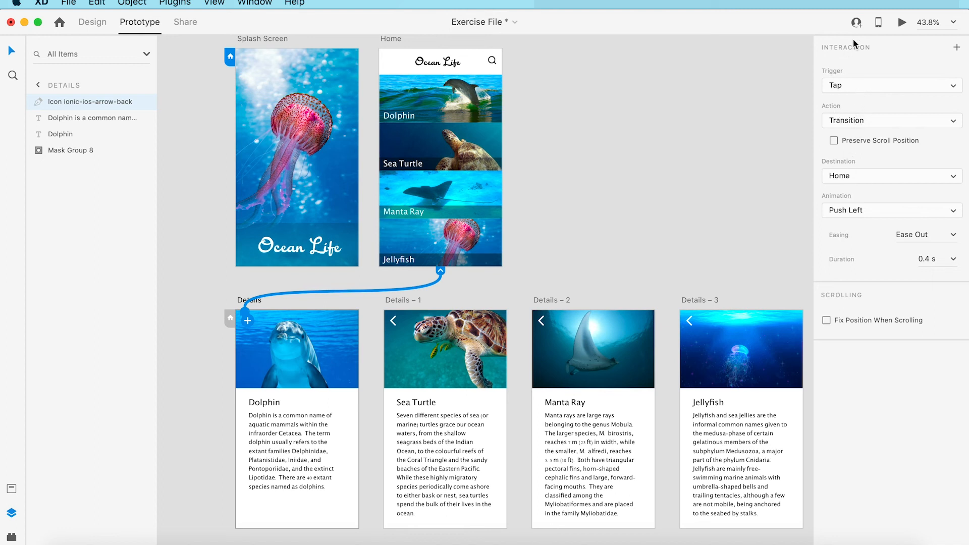
Step: Preview the prototype and test going from Home to the dolphin page and back with the arrow, twice
{"action": "left_click", "coordinate": [898, 24]}
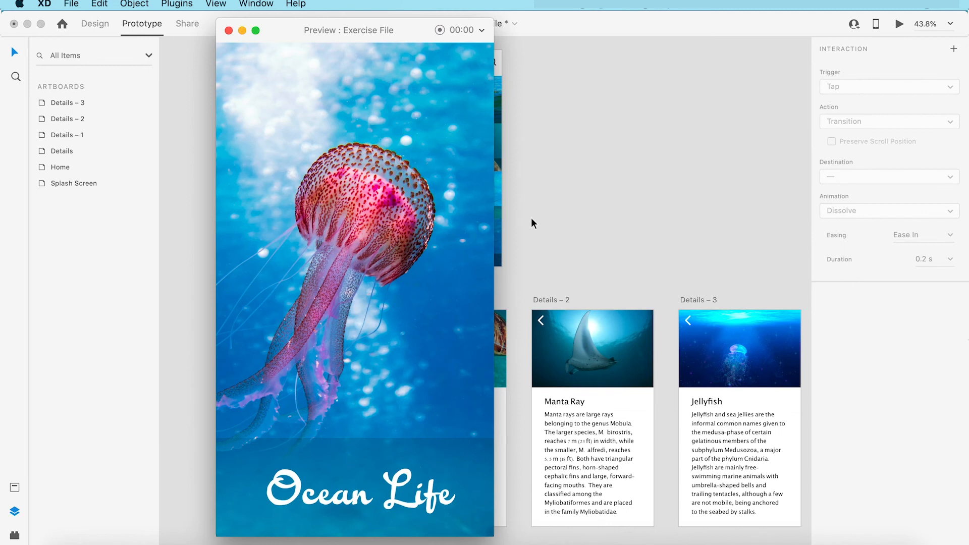
{"action": "left_click", "coordinate": [409, 156]}
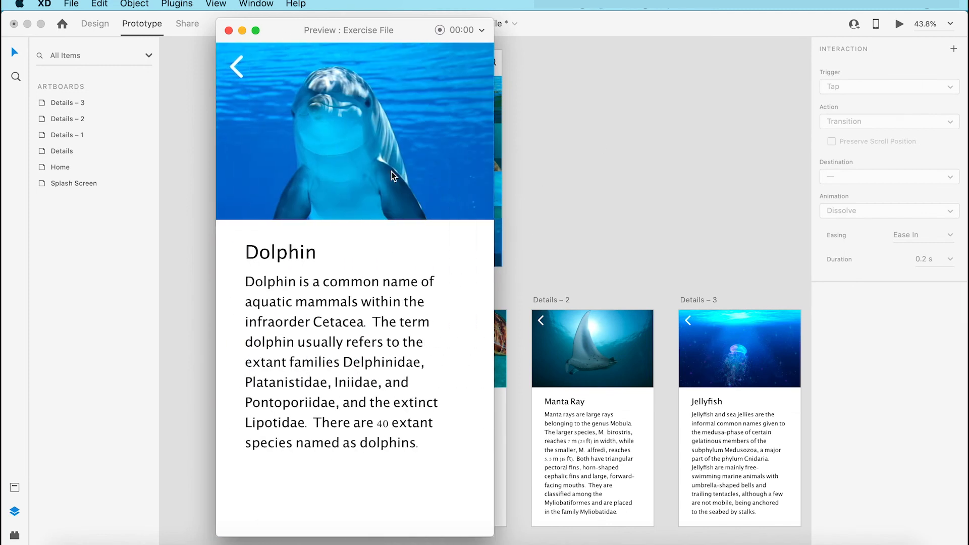
{"action": "left_click", "coordinate": [239, 76]}
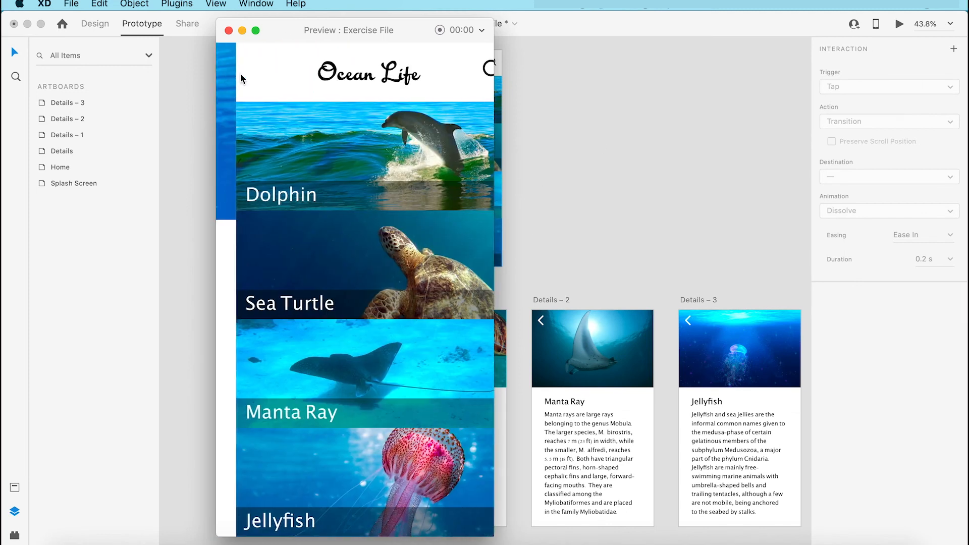
{"action": "left_click", "coordinate": [320, 143]}
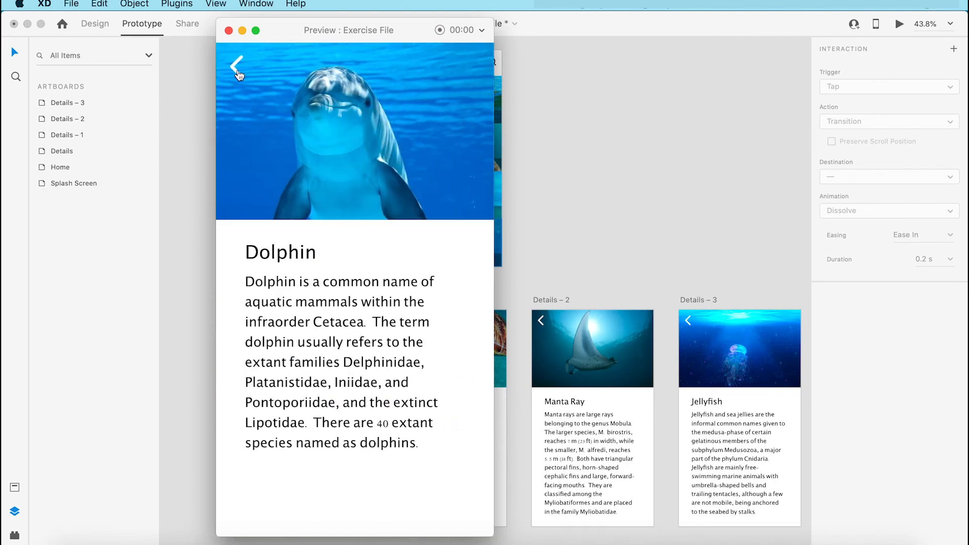
{"action": "left_click", "coordinate": [238, 72]}
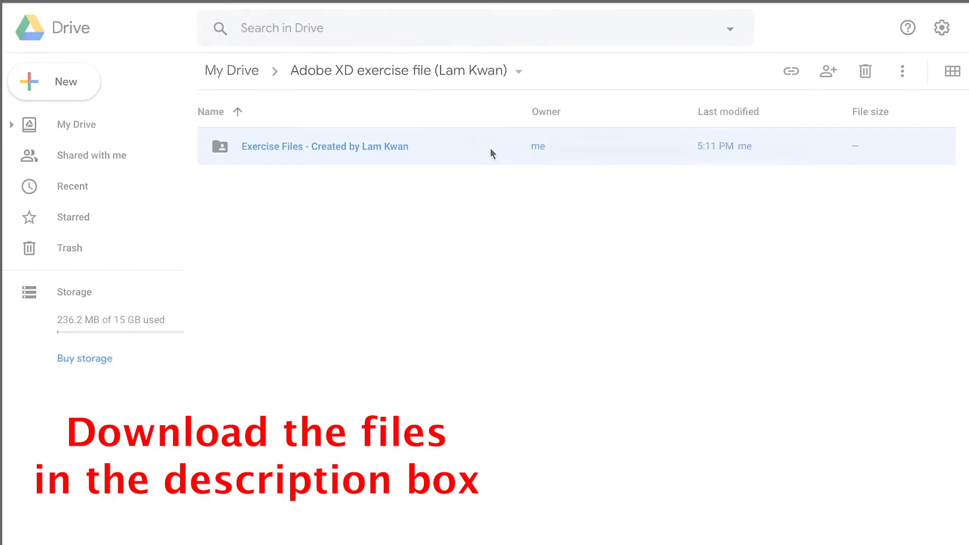
Step: Switch to Google Drive and download the Exercise Files folder
{"action": "right_click", "coordinate": [491, 150]}
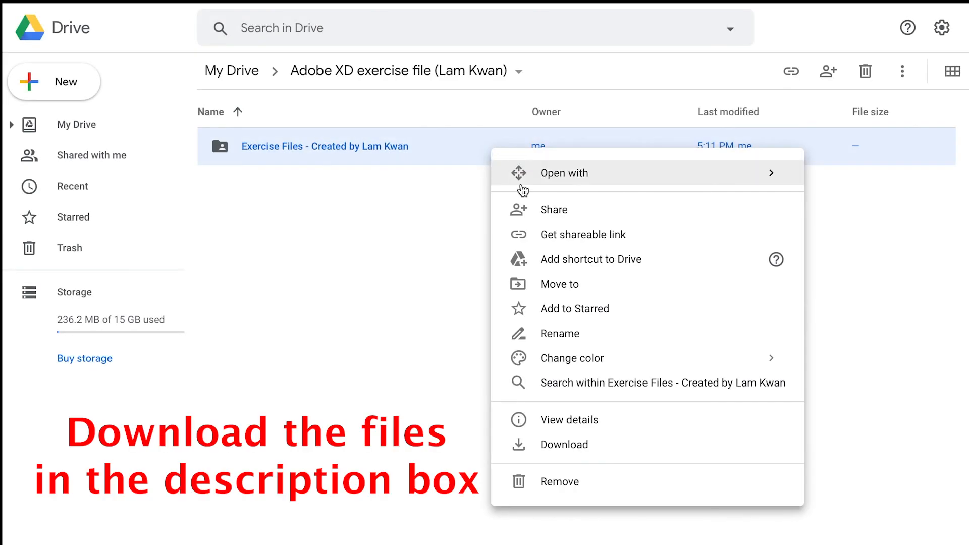
{"action": "left_click", "coordinate": [548, 451]}
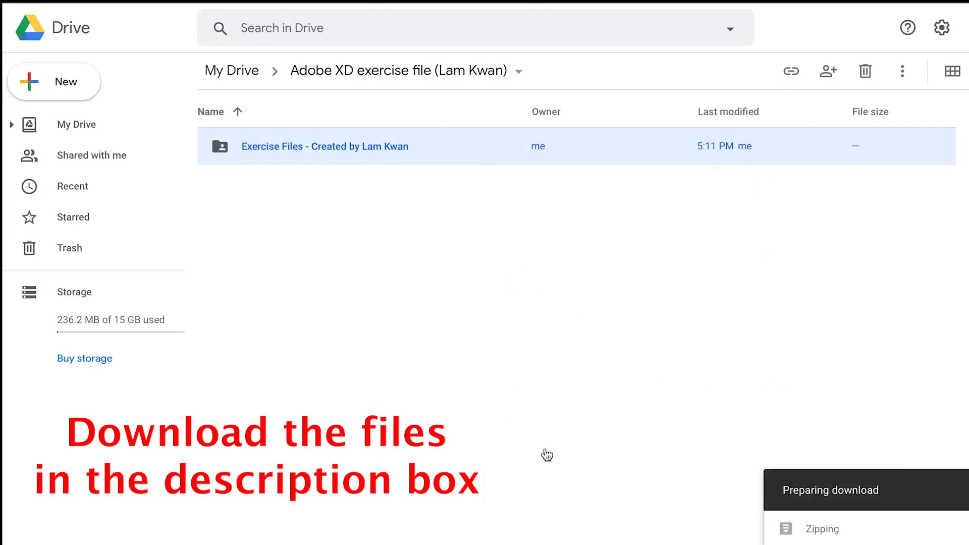